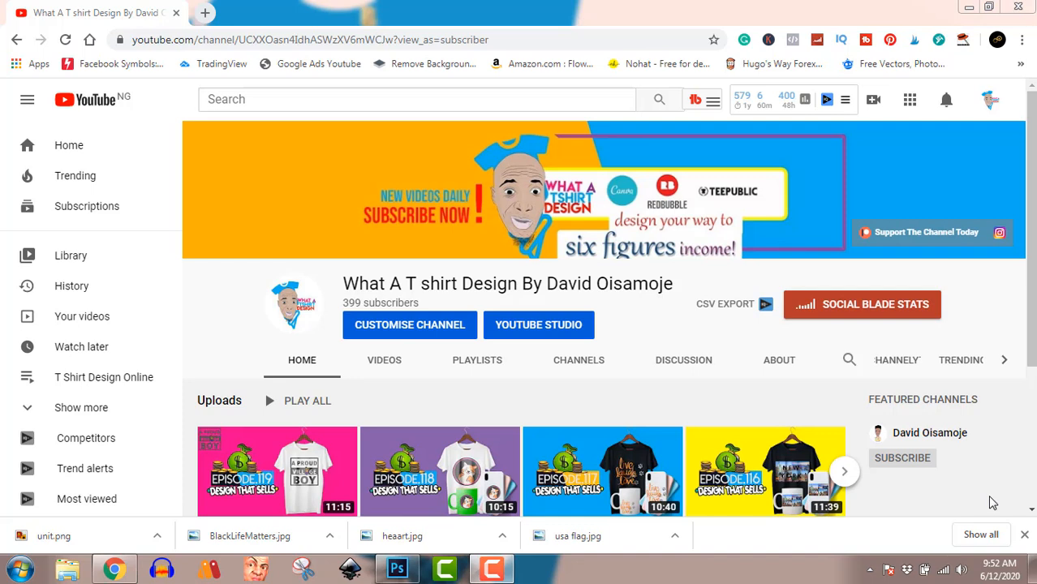
- Open Canva in a new browser tab and create a custom design of 4500 × 5400 px
click(205, 18)
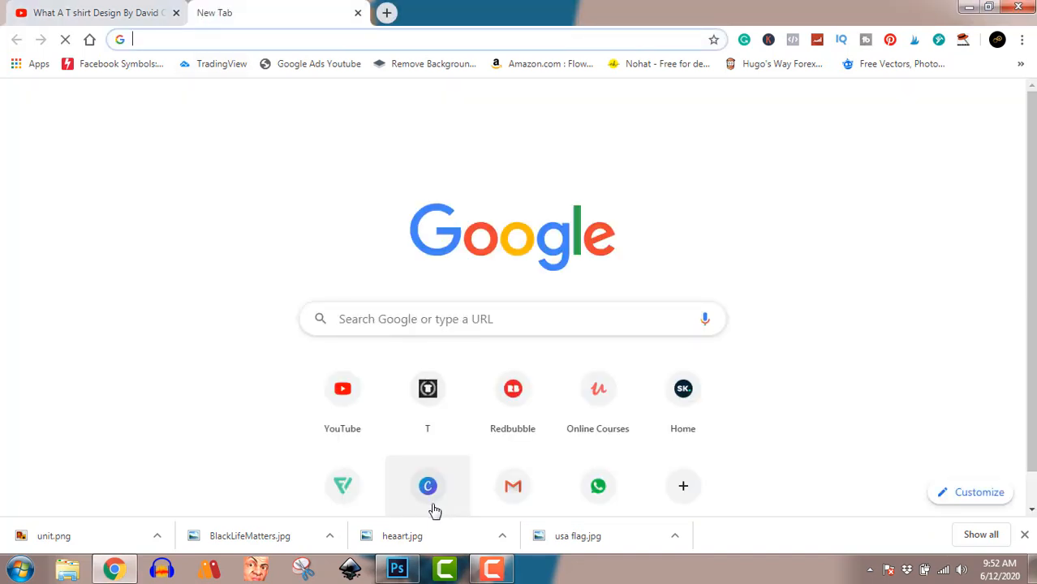
click(432, 498)
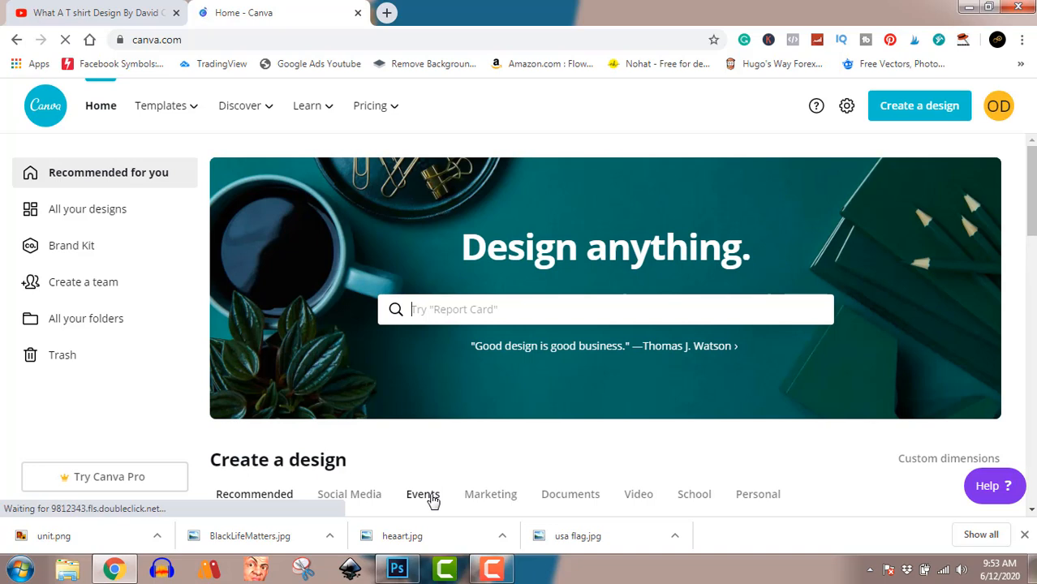
click(907, 111)
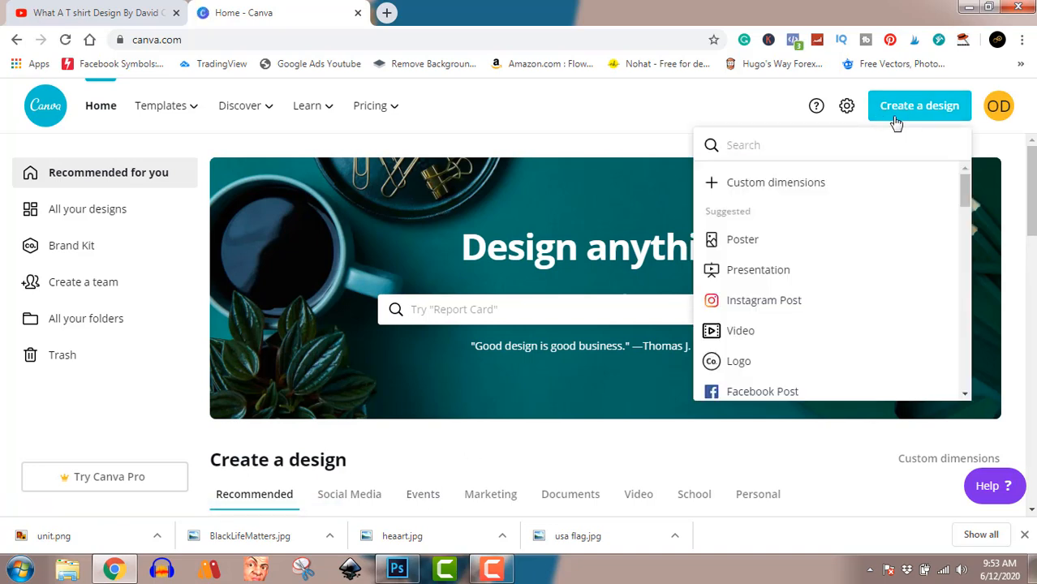
click(774, 187)
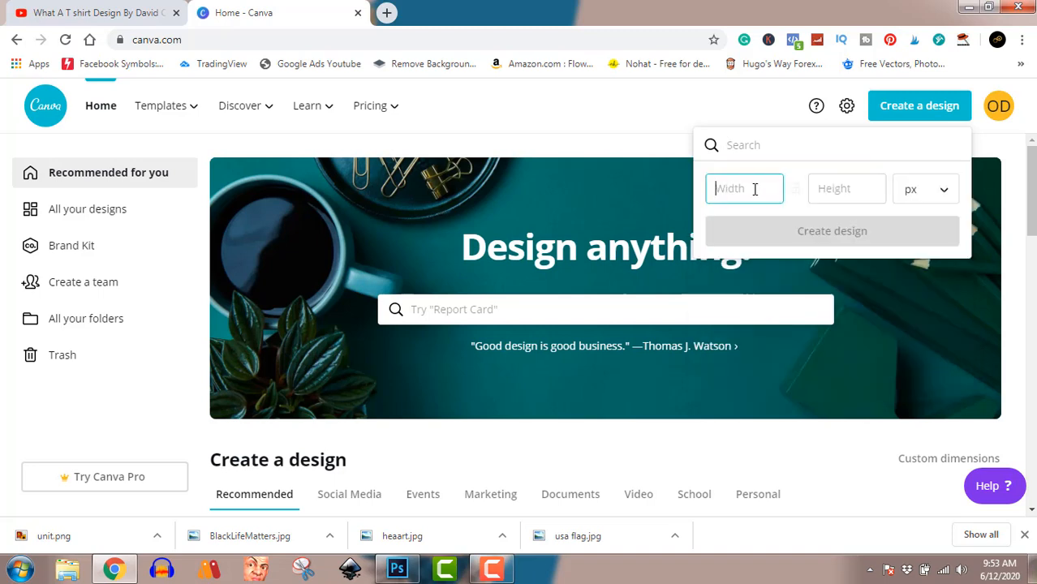
text(4500)
click(815, 188)
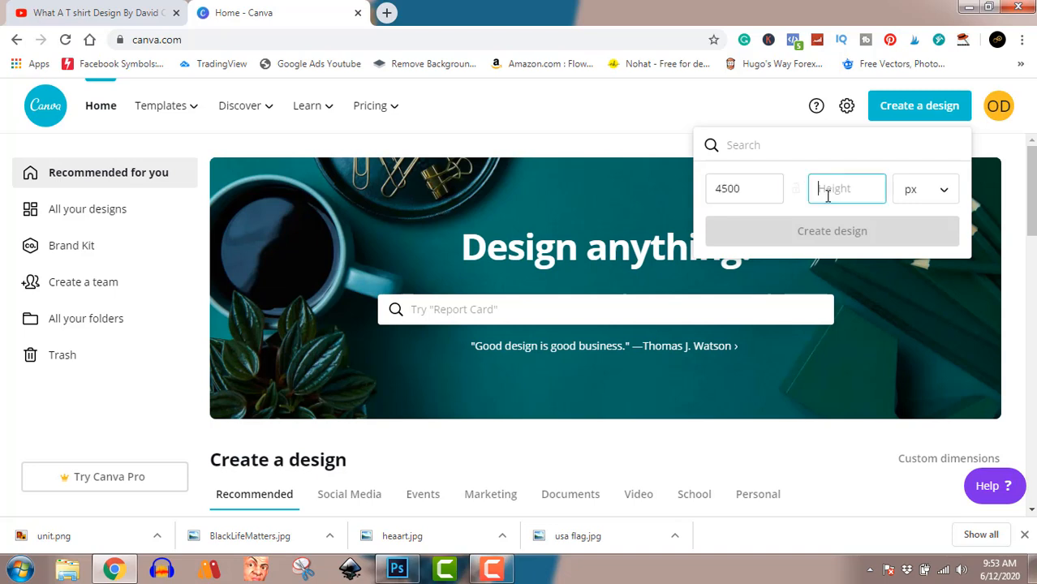
text(54)
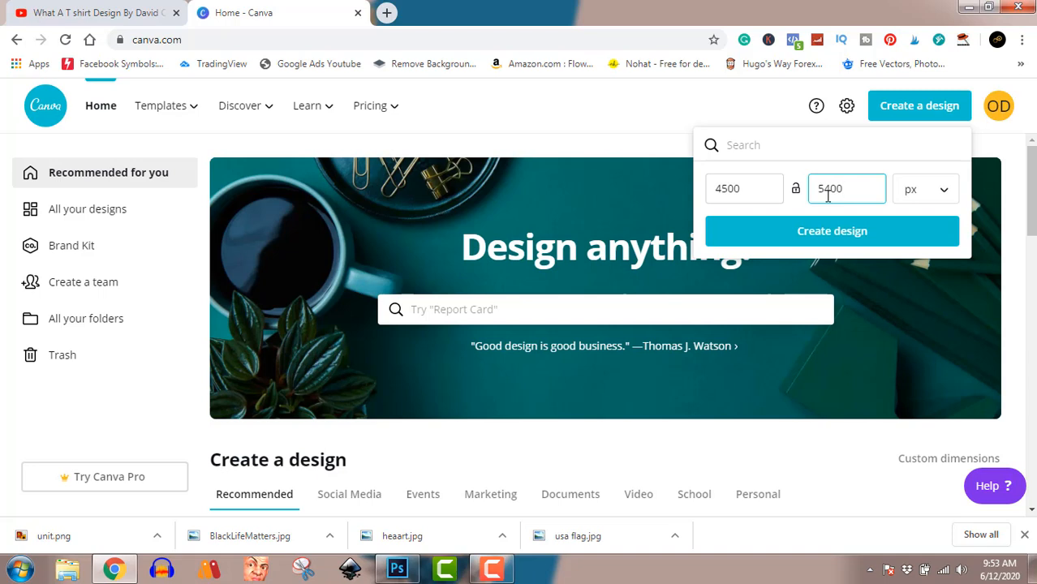
text(00)
click(837, 237)
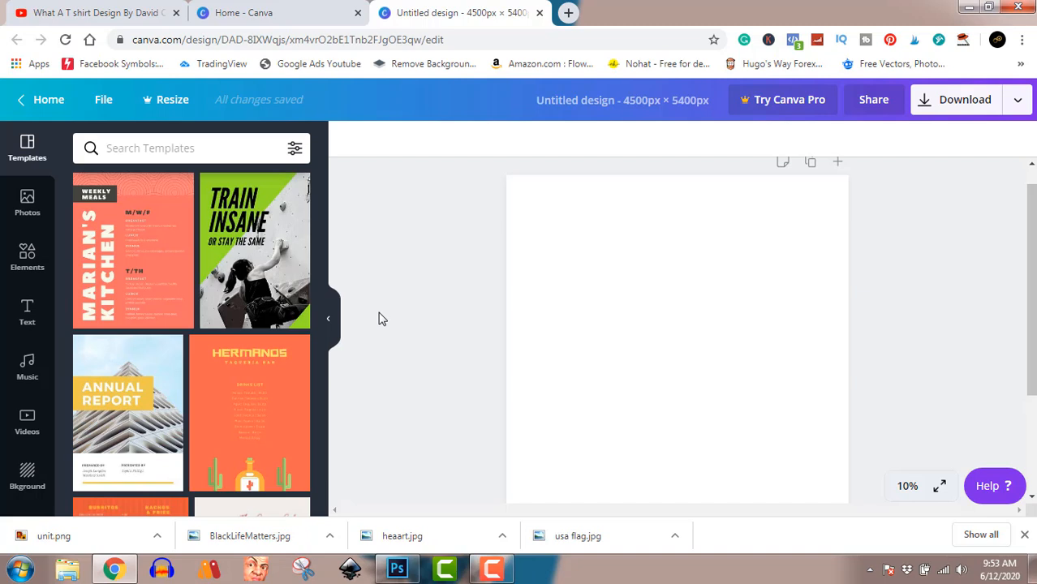
- Upload the "heaart" image from the Pictures library to the design's uploads
scroll(13, 401, down, 1)
scroll(13, 402, down, 3)
click(24, 381)
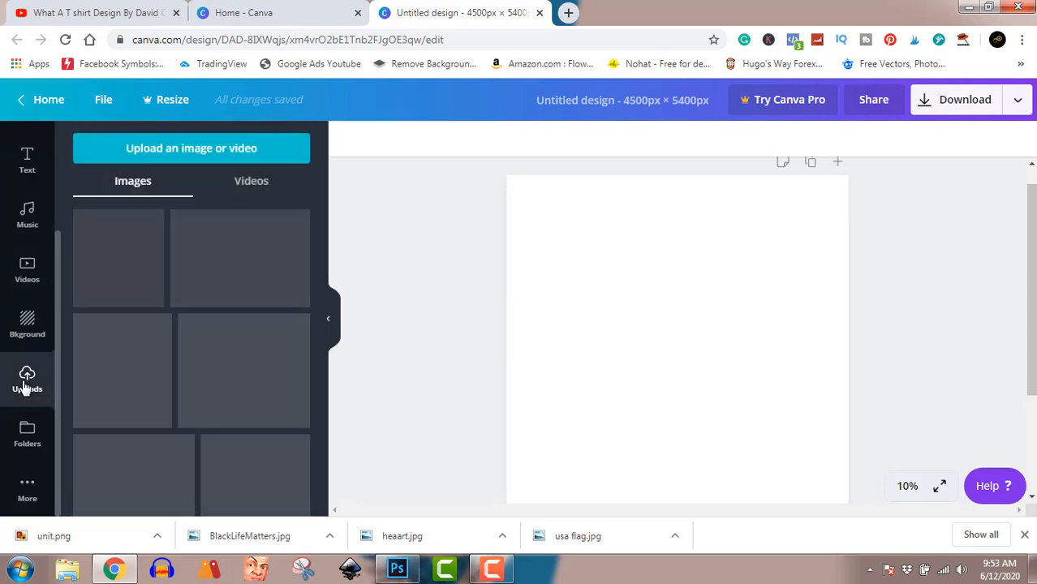
click(185, 155)
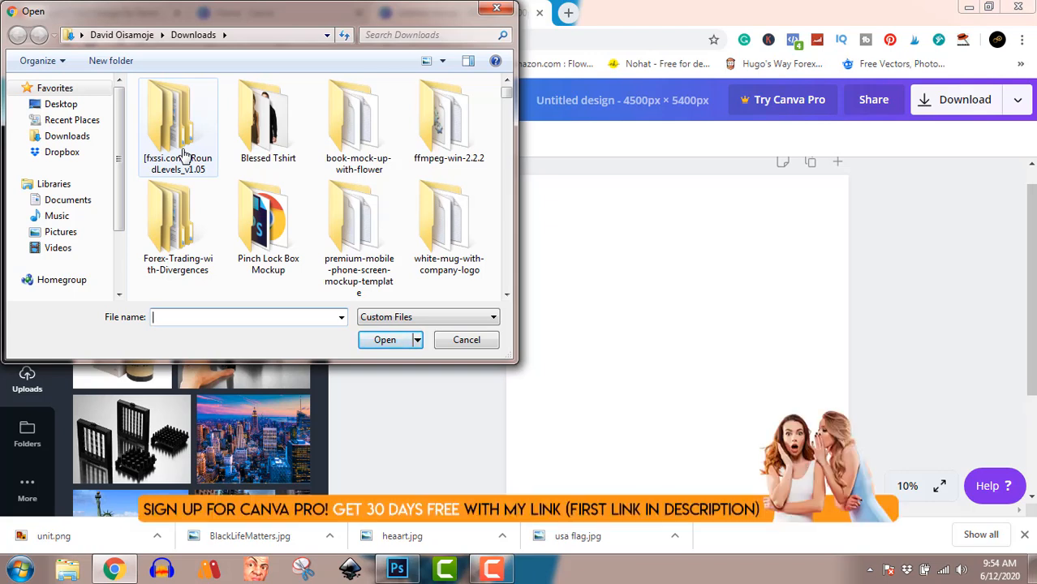
click(63, 234)
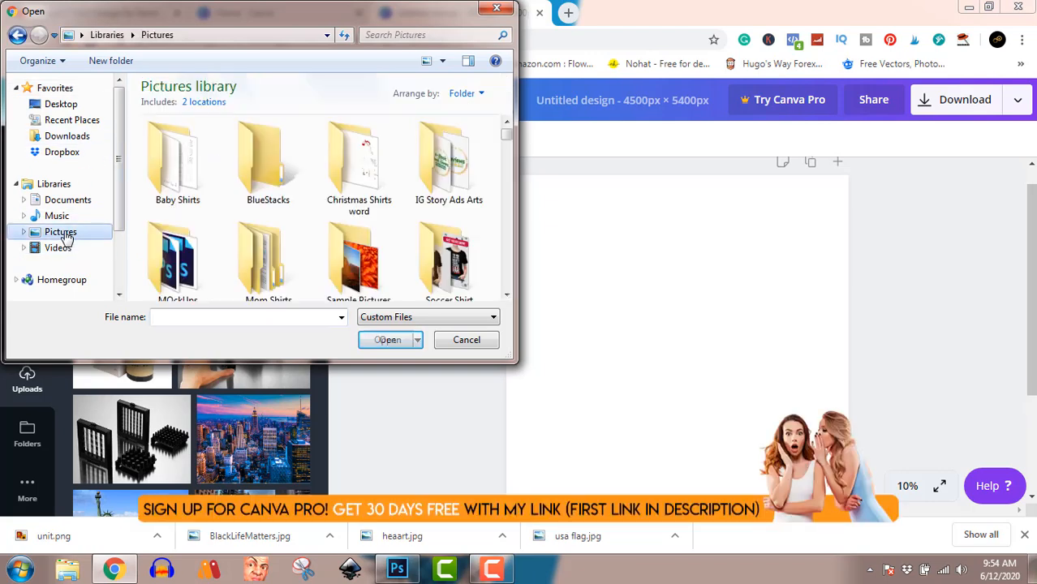
click(263, 236)
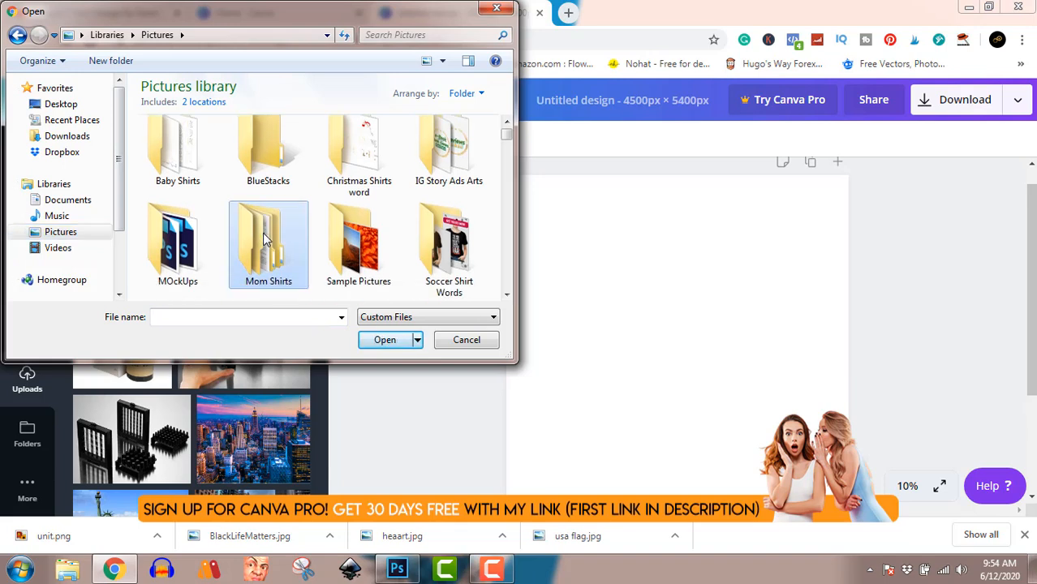
text(heaart)
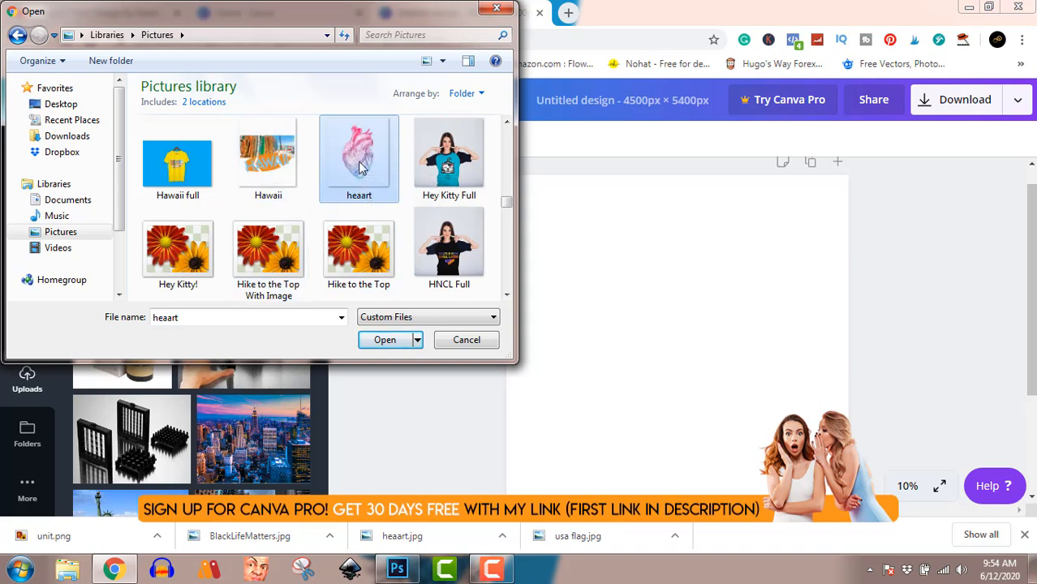
click(383, 340)
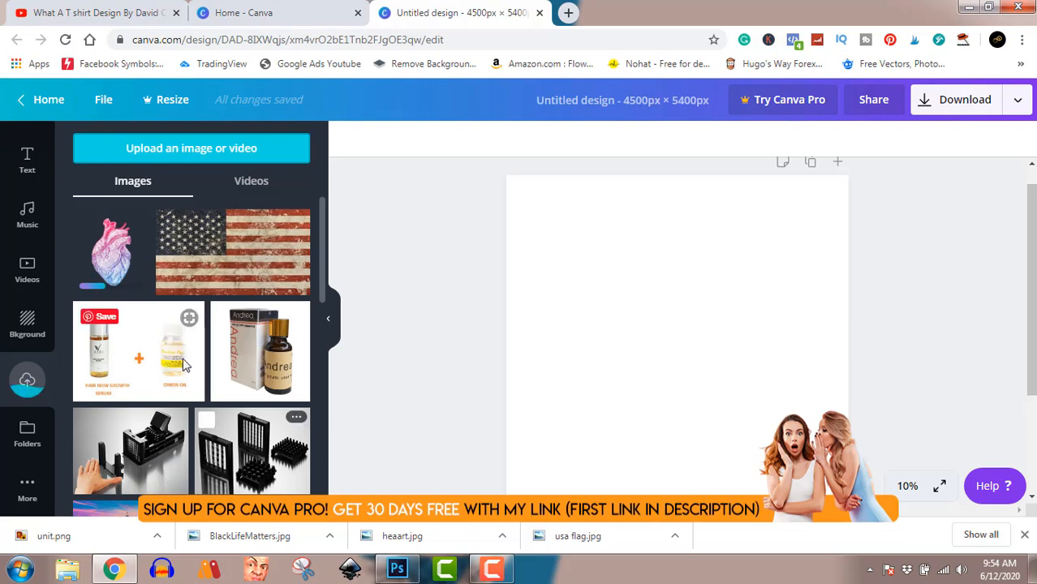
click(112, 13)
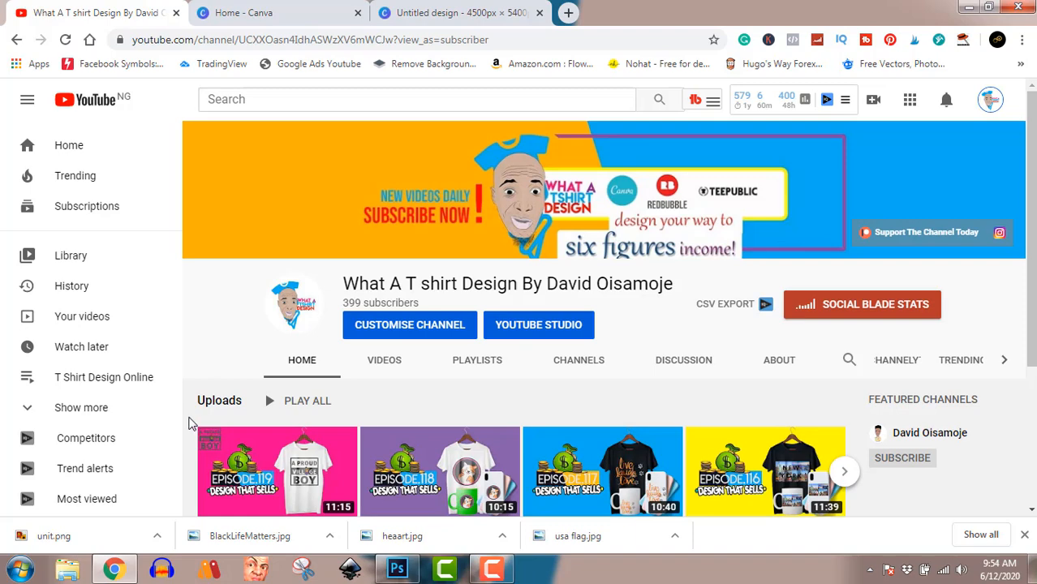
scroll(189, 422, down, 3)
scroll(189, 422, up, 3)
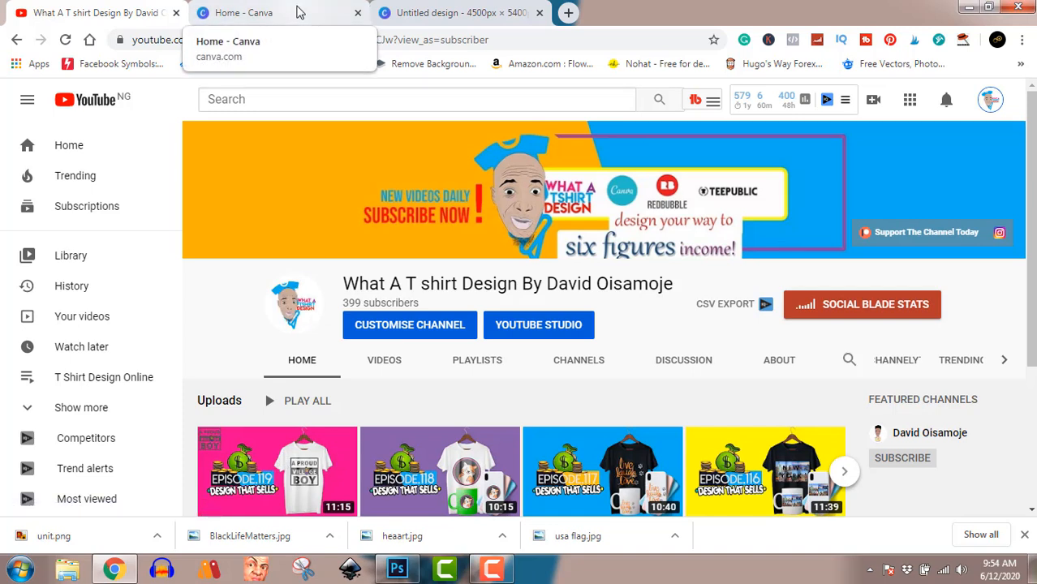
click(423, 13)
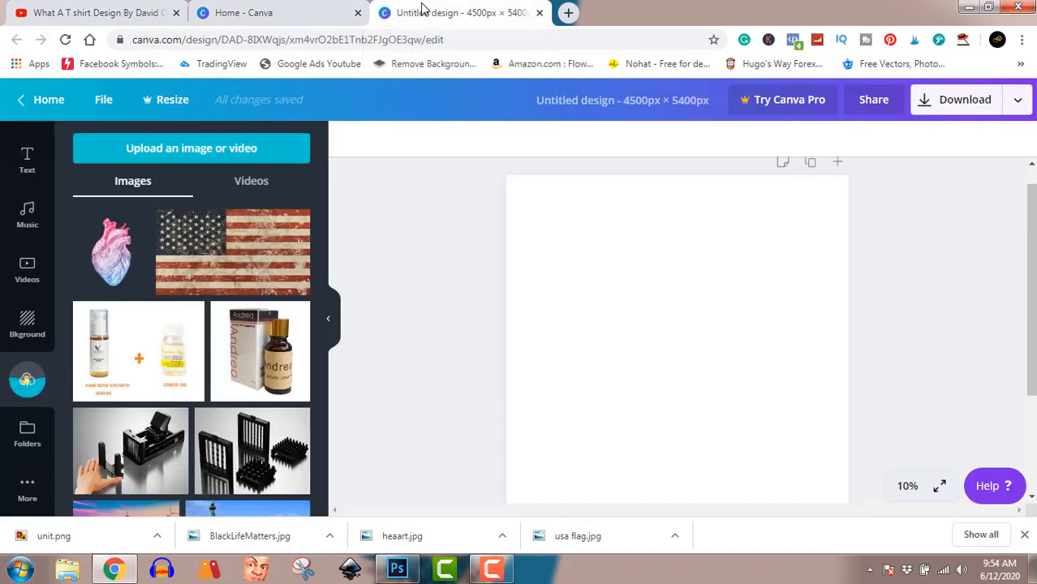
- Place the uploaded heart image on the blank page
click(110, 266)
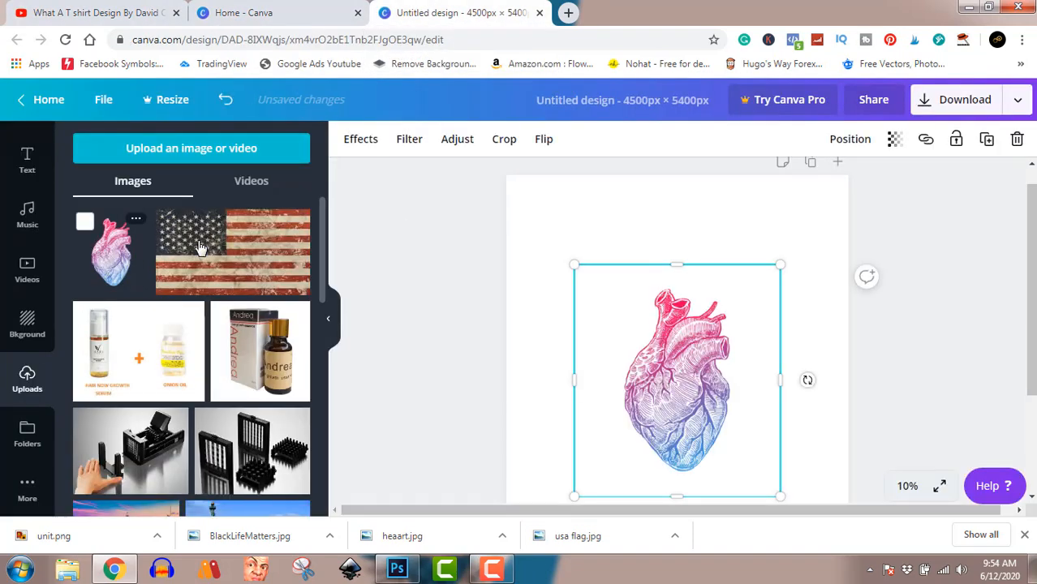
drag(1033, 285, 1034, 341)
click(877, 363)
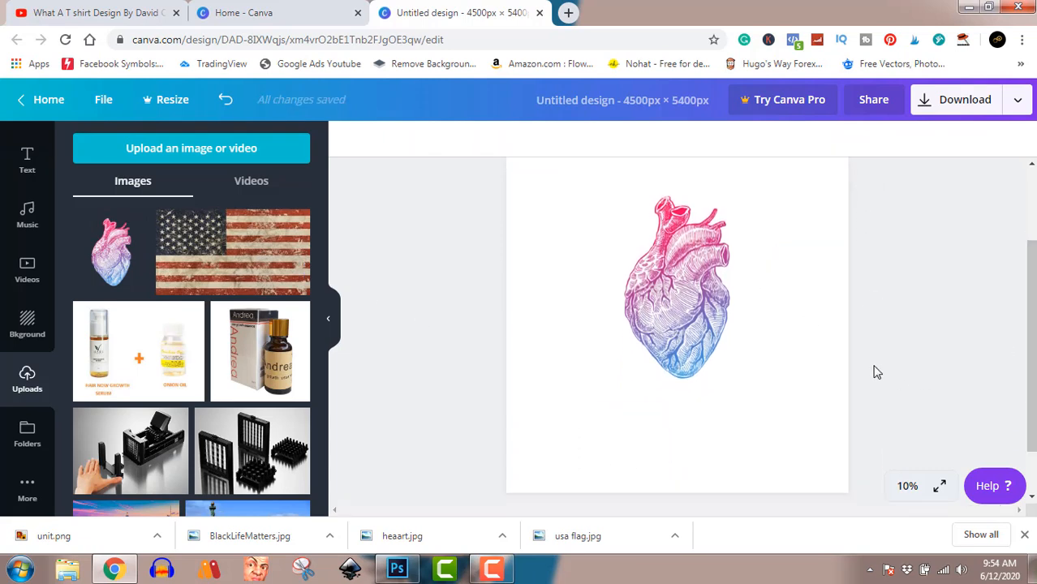
- Enlarge the heart image slightly and centre it on the page
click(694, 303)
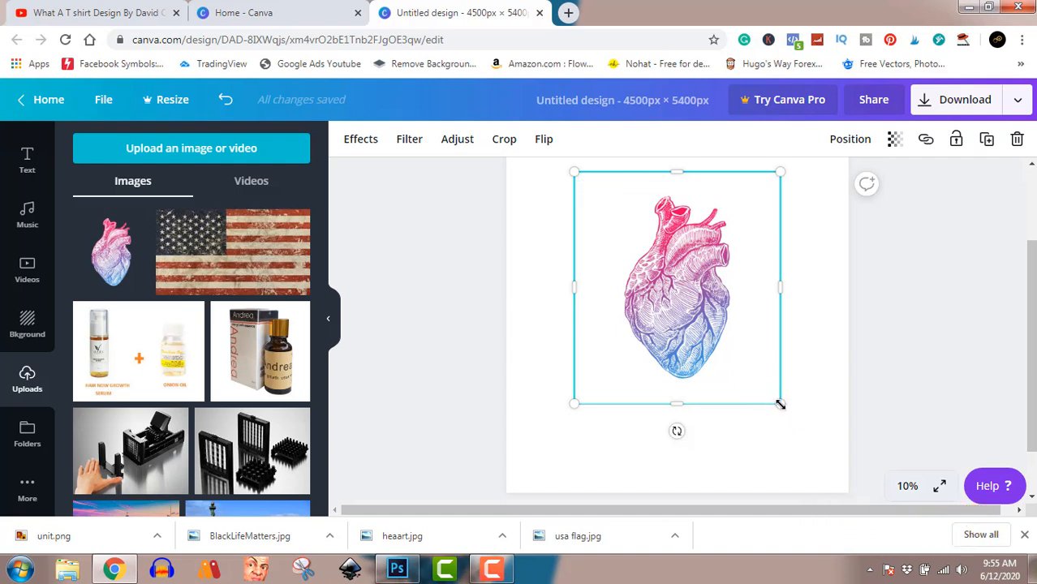
drag(779, 404, 805, 432)
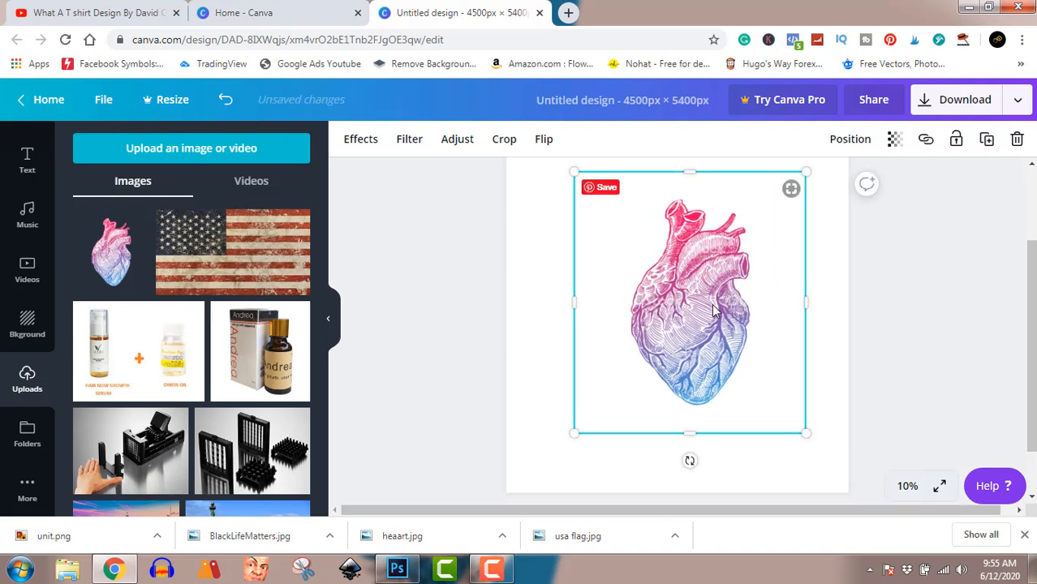
mouse_move(713, 310)
mouse_down()
mouse_move(694, 312)
mouse_move(698, 297)
mouse_up()
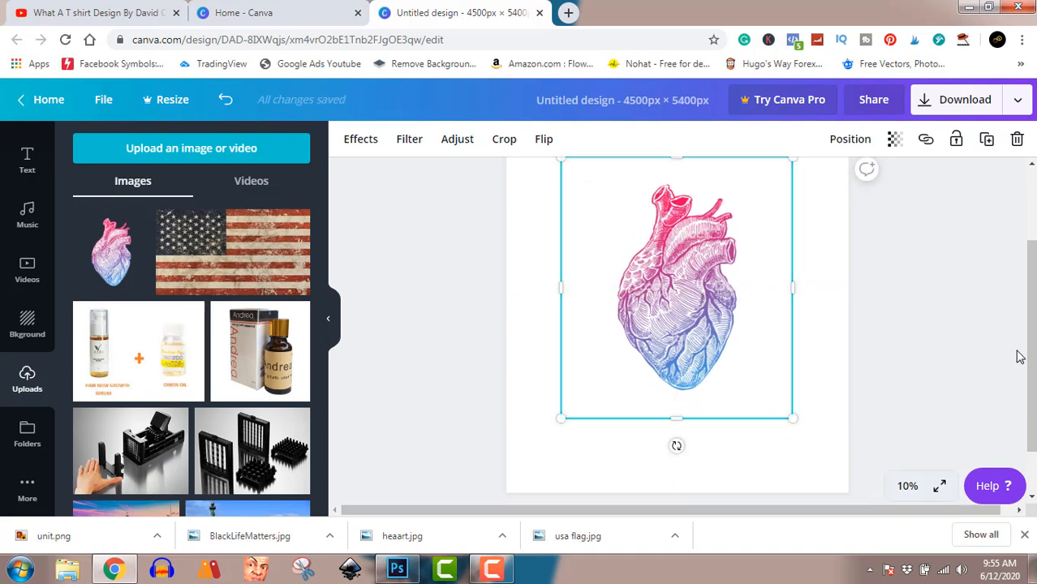
- Add the "love and joy" text template, enlarge it to about 2530 × 1070 px and centre it above the heart
drag(1030, 357, 1025, 307)
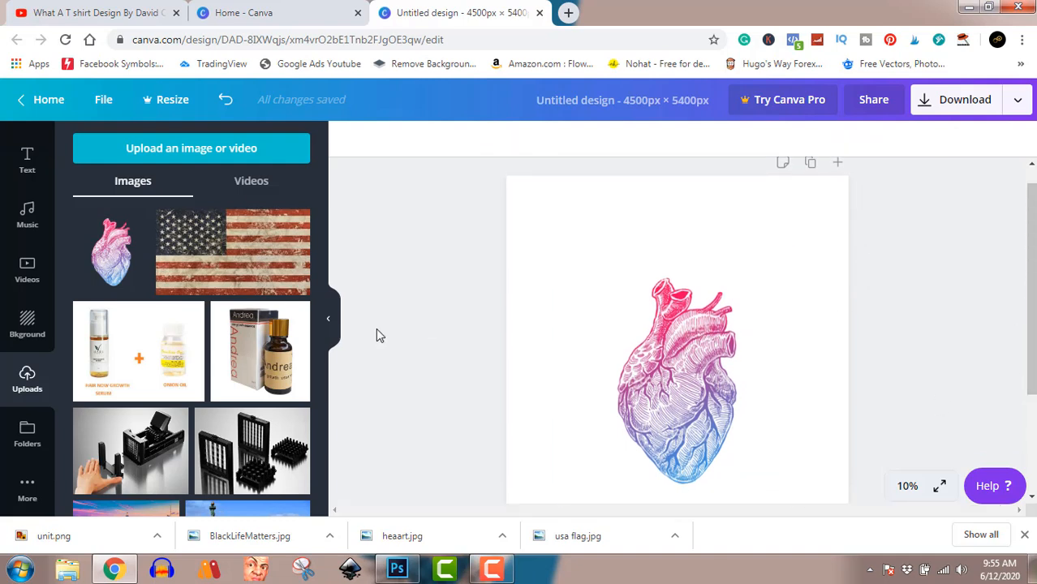
click(27, 171)
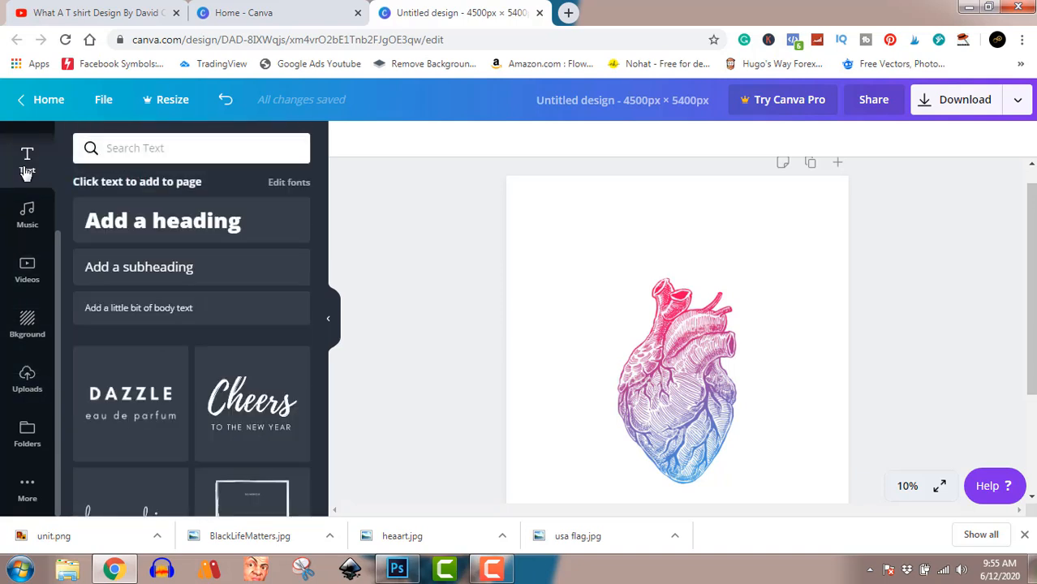
drag(322, 232, 327, 288)
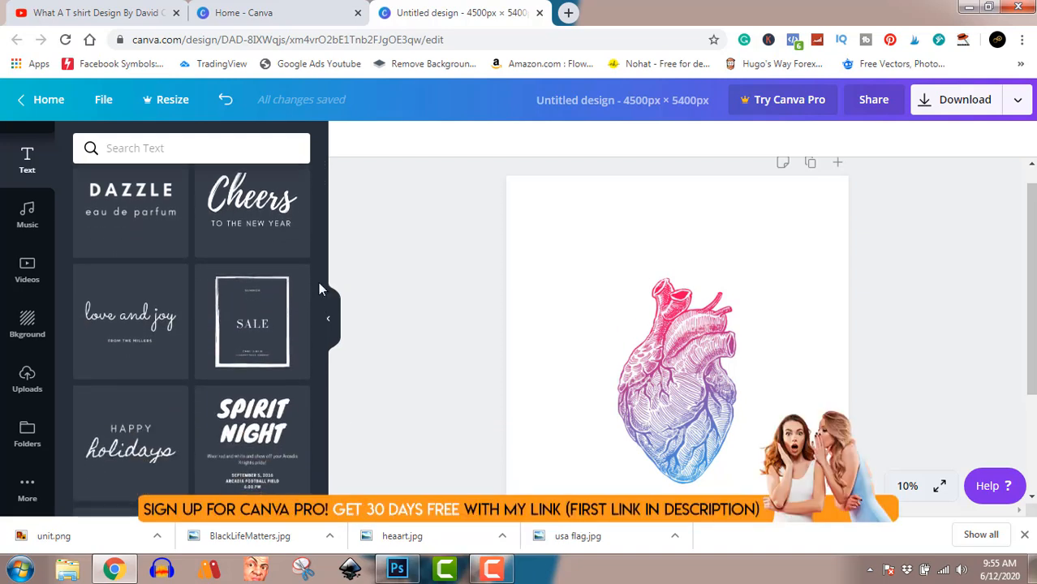
click(118, 322)
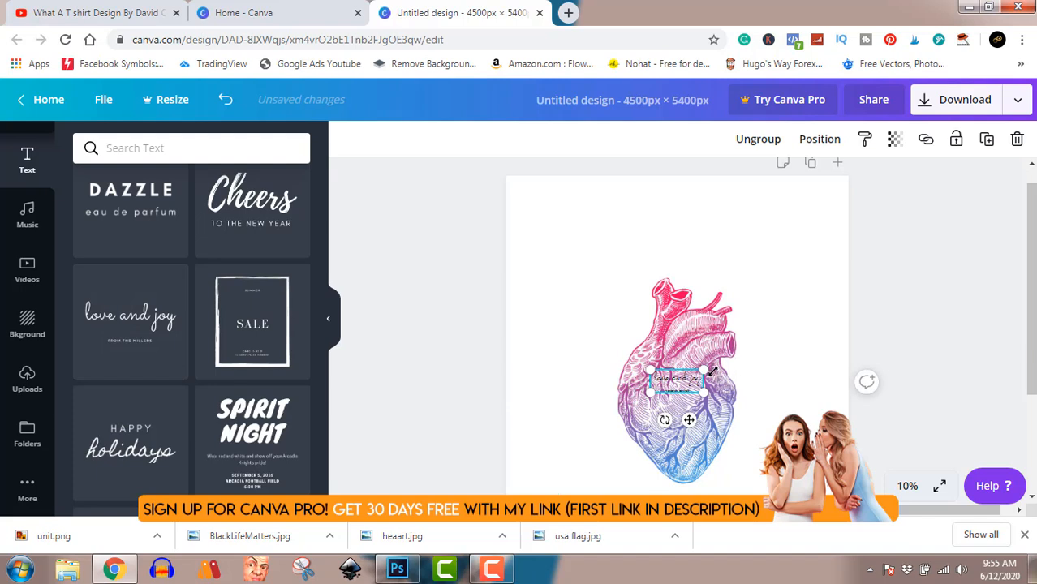
drag(688, 420, 688, 247)
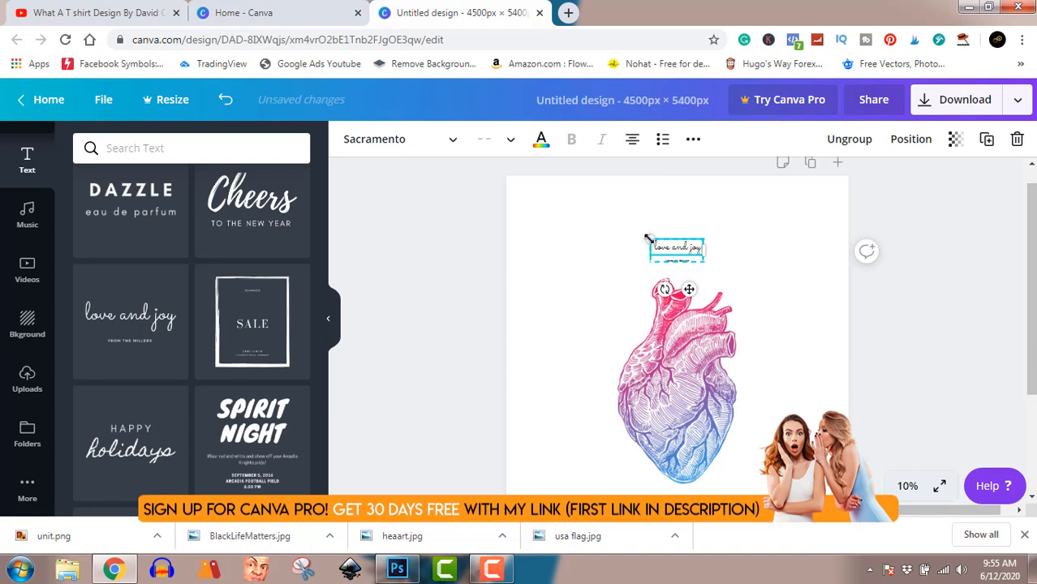
drag(650, 238, 507, 188)
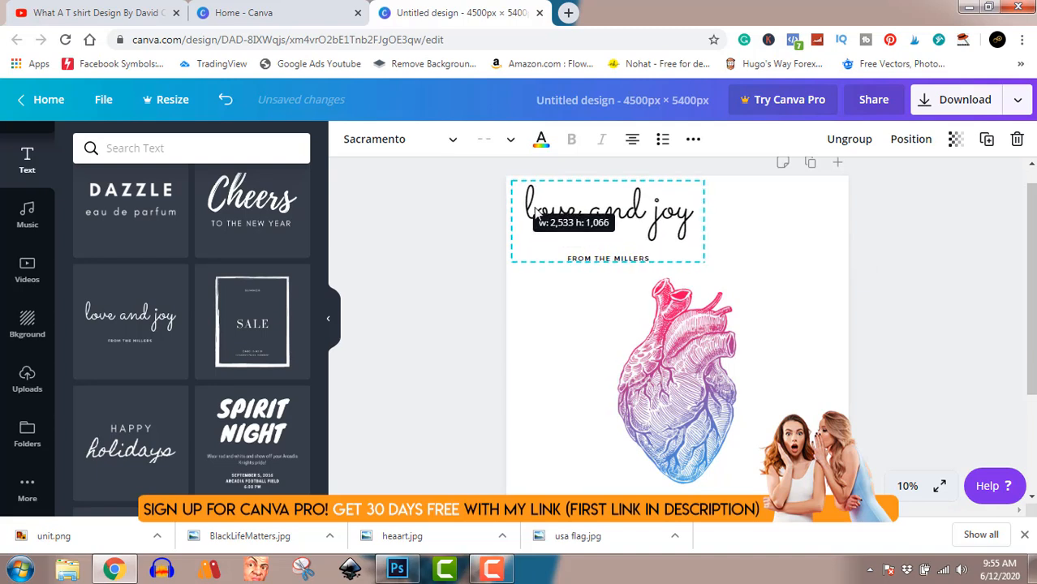
drag(654, 209, 731, 217)
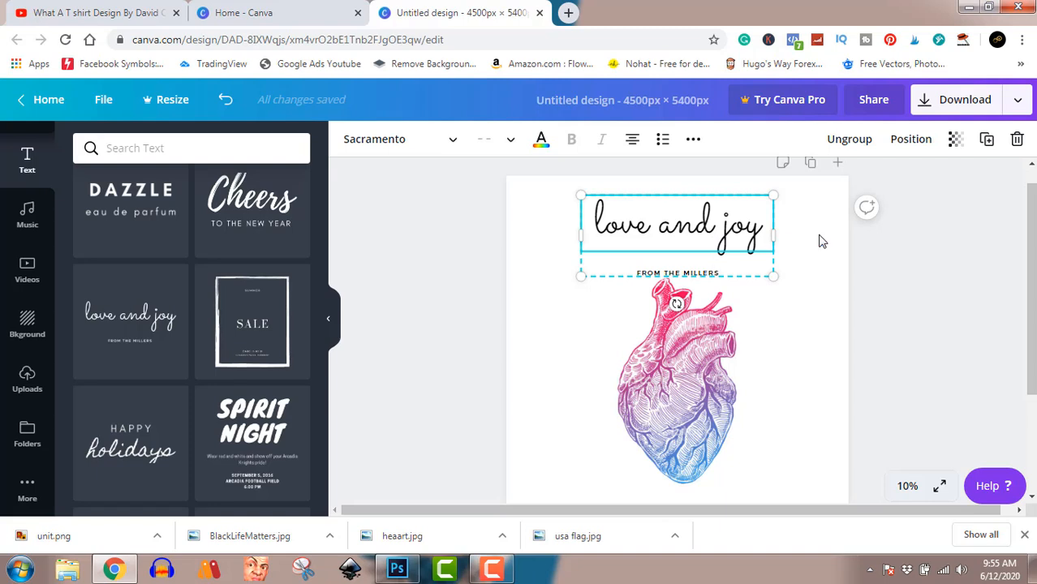
- Ungroup the text template and delete its small subtitle line beneath "love and joy"
click(845, 139)
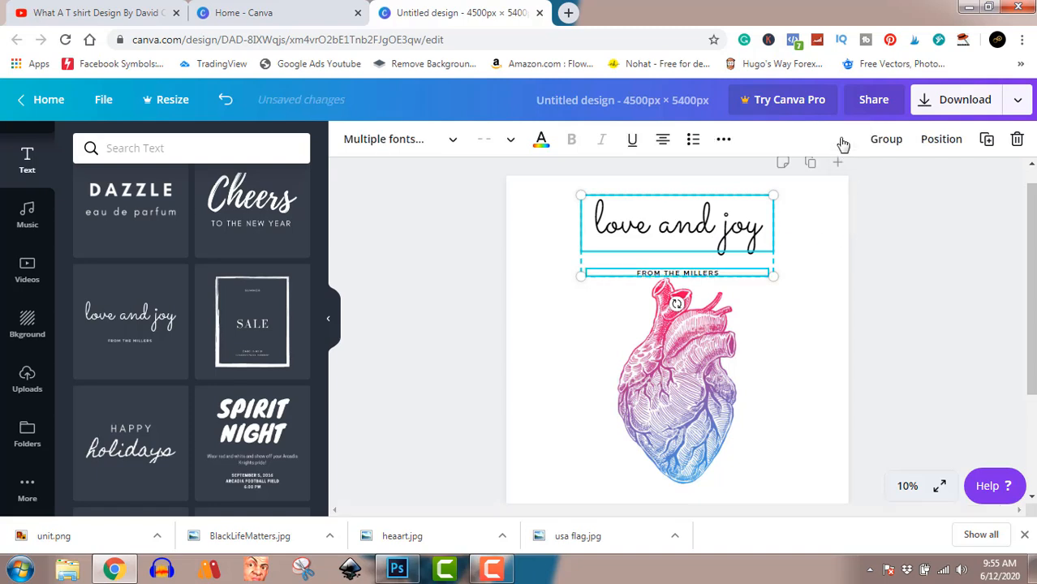
click(898, 315)
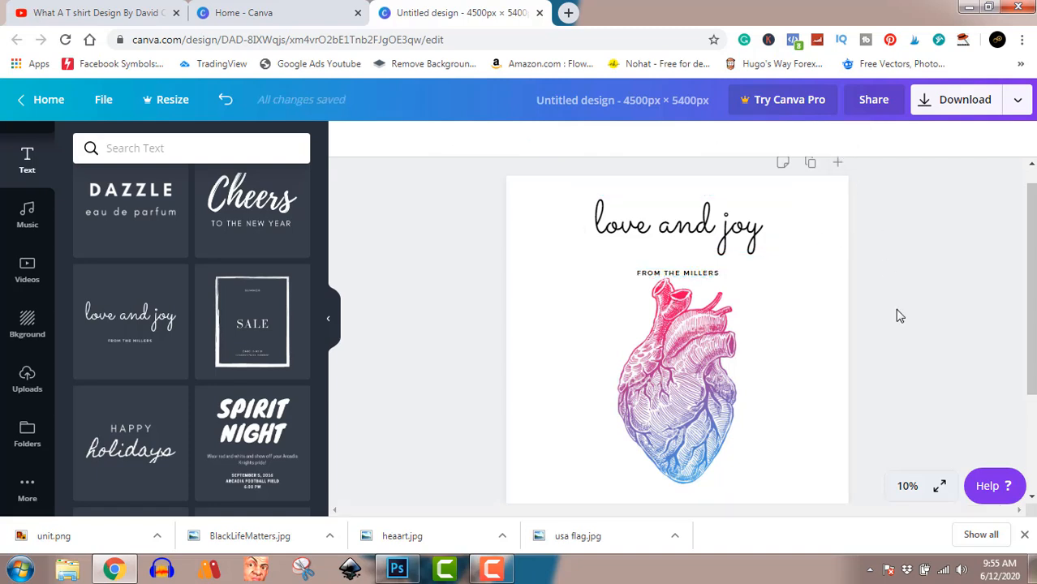
click(717, 280)
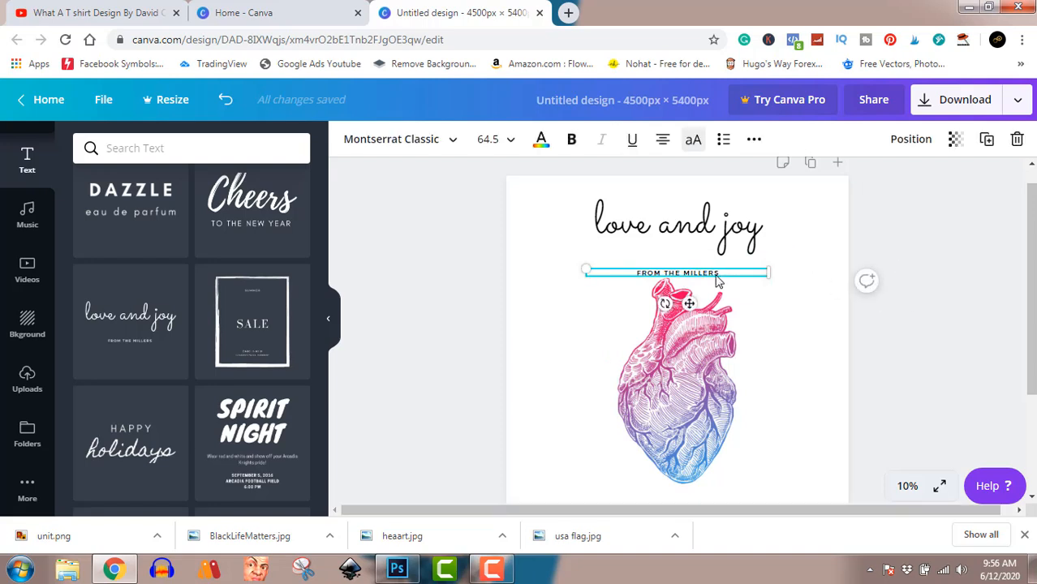
key(Delete)
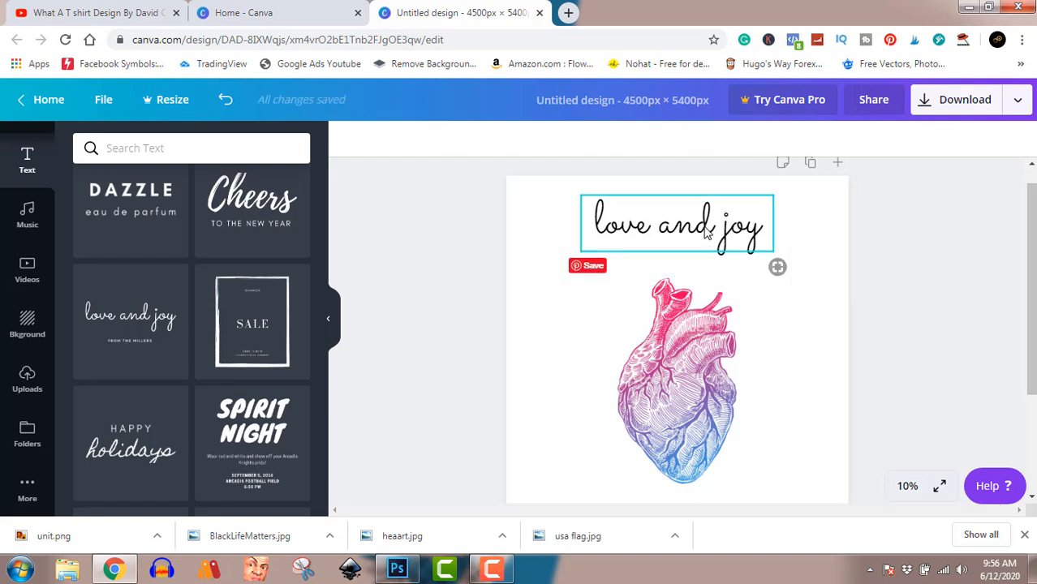
- Replace the "love and joy" text above the heart with "take heart"
click(703, 229)
double_click(703, 230)
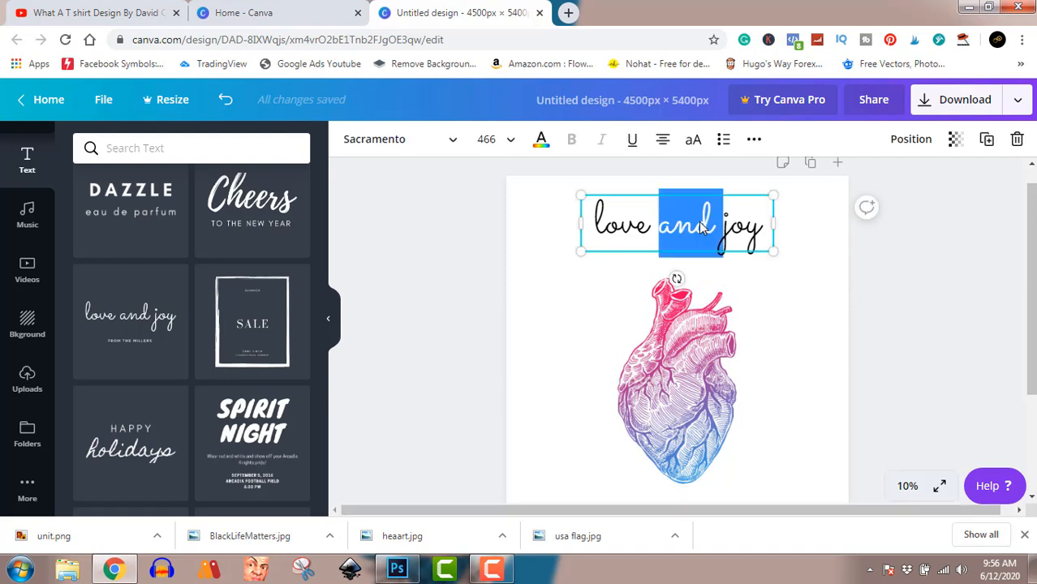
key(ctrl+a)
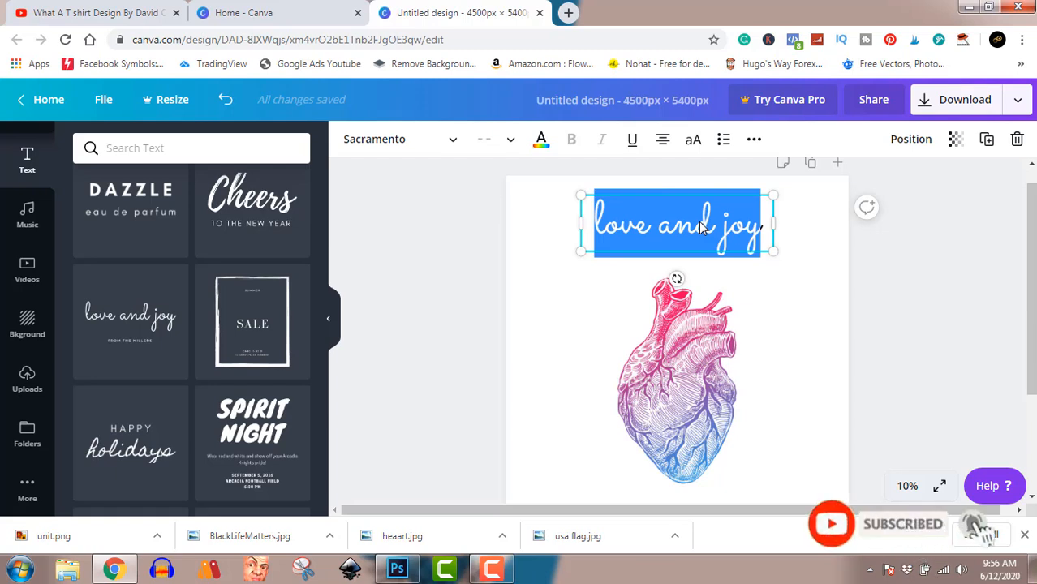
text(take)
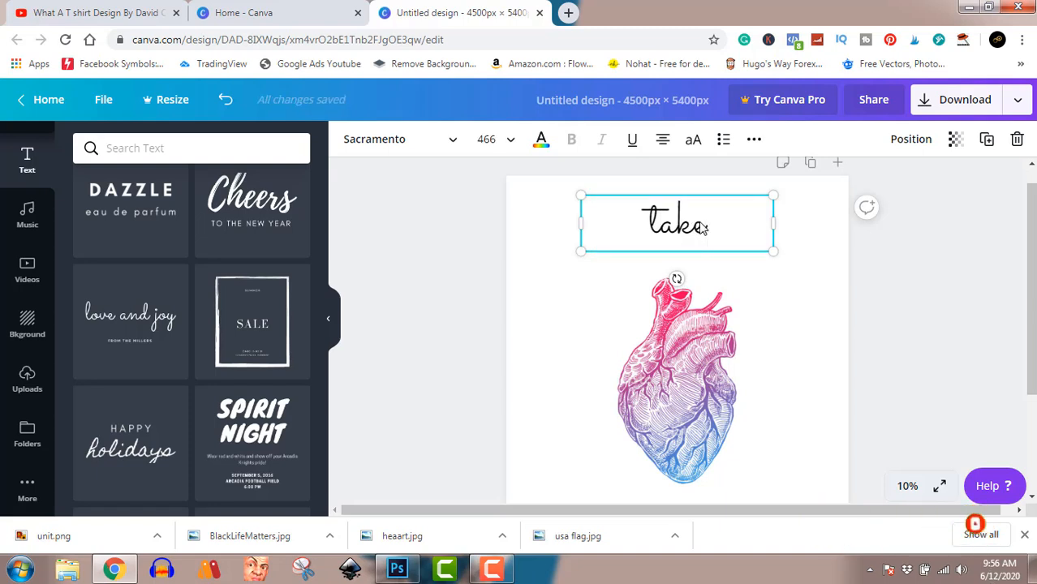
key(BackSpace)
key(BackSpace)
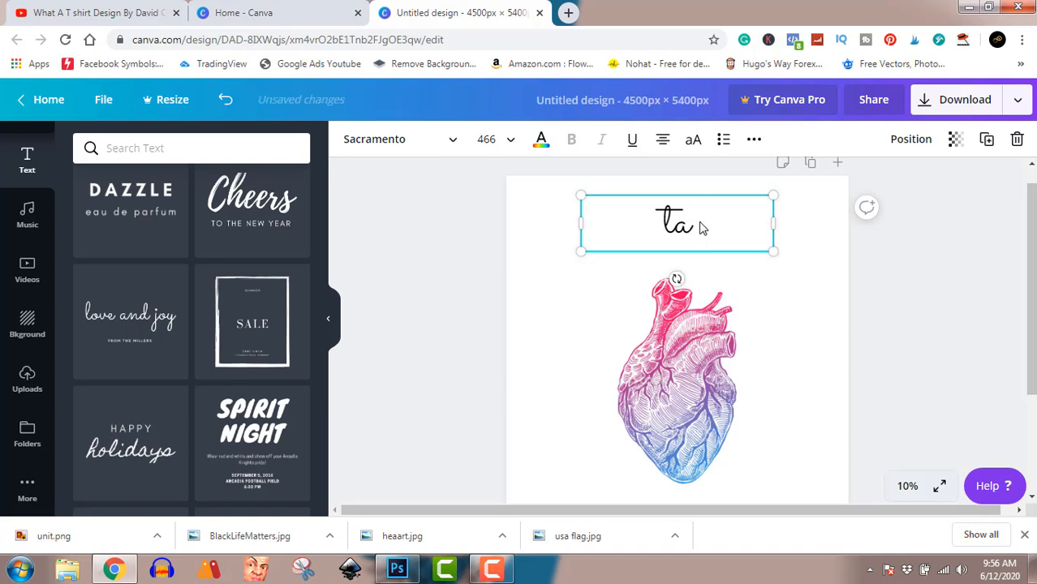
text(ke)
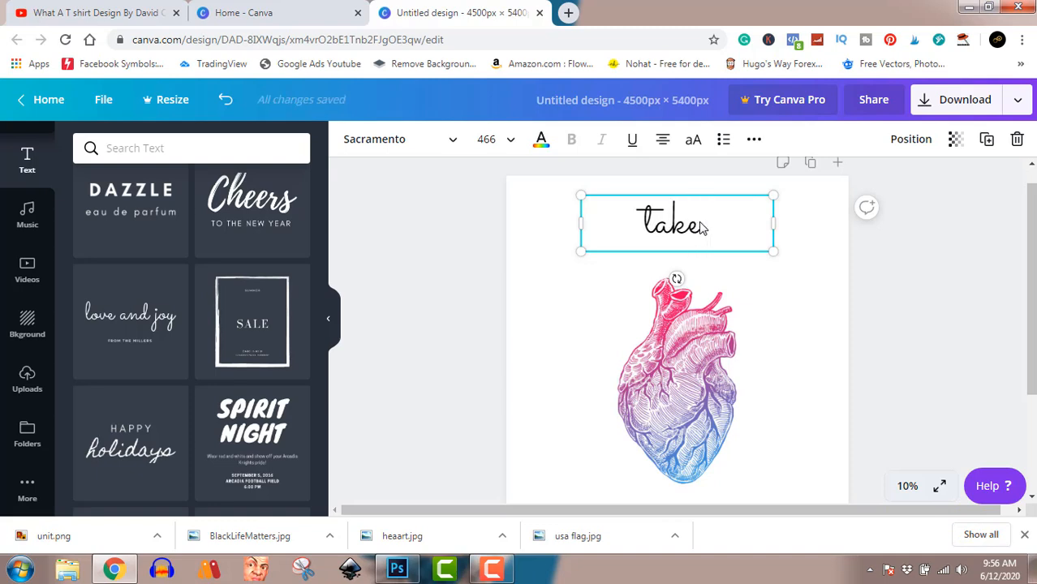
text( heart)
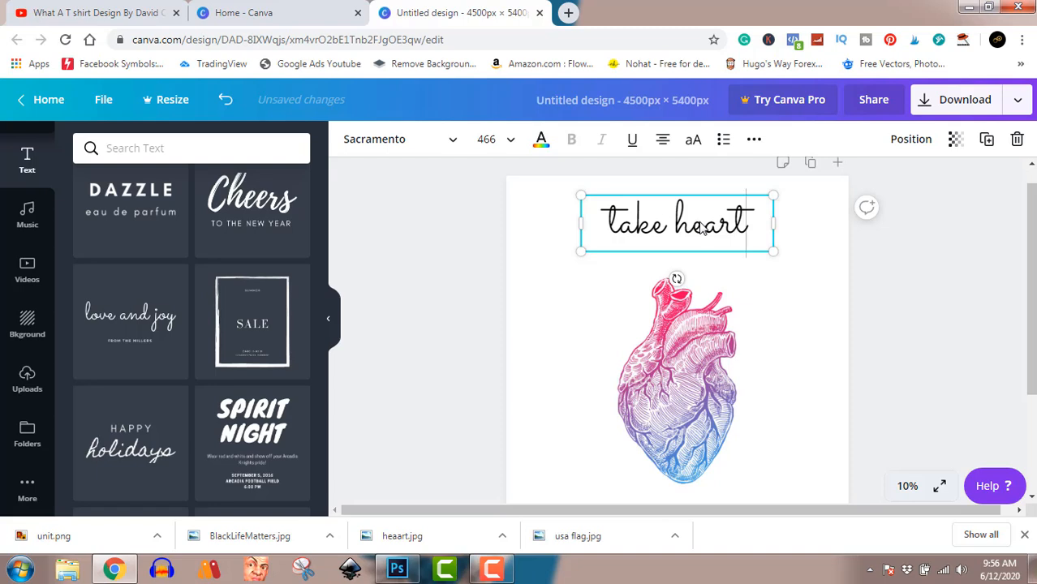
- Recolour the whole "take heart" text with the blue-violet photo colour taken from the heart image
key(ctrl+a)
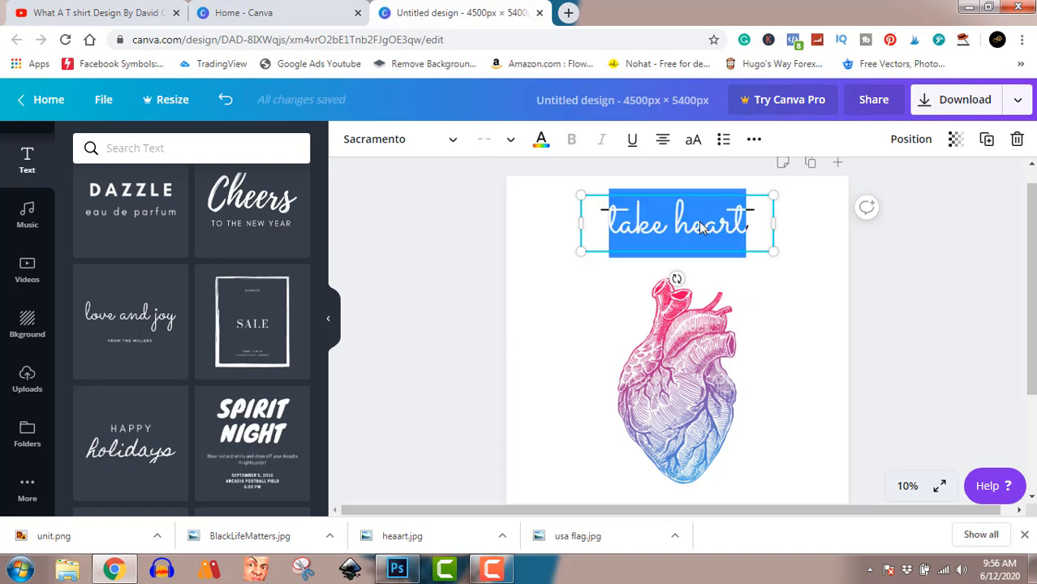
click(542, 142)
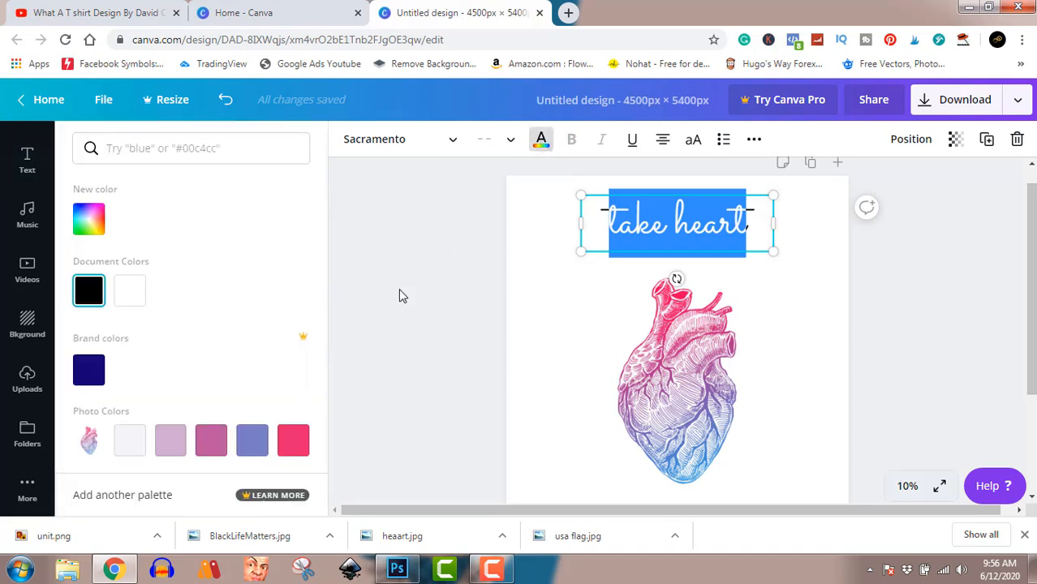
click(252, 445)
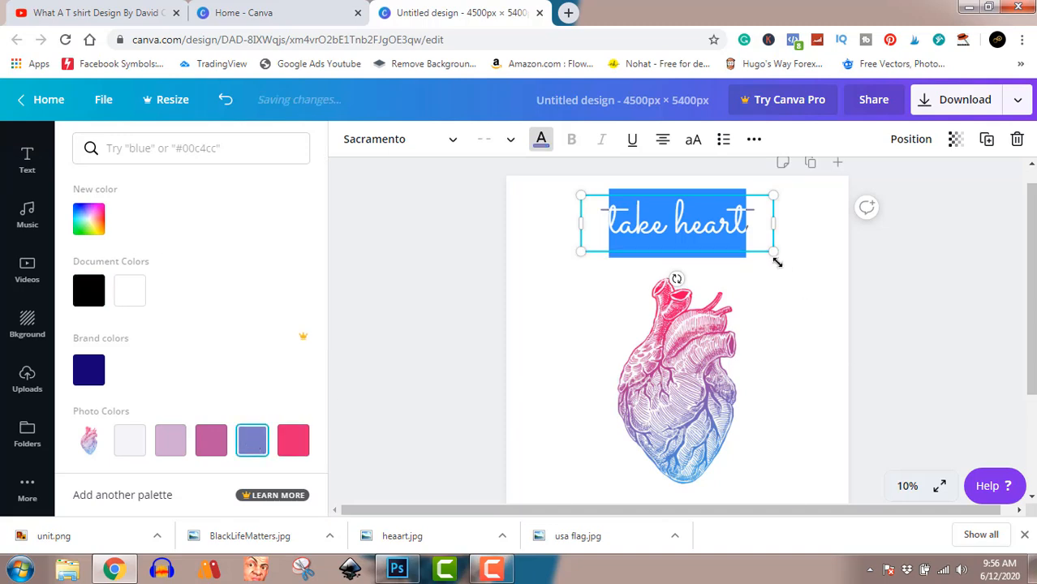
- Enlarge the "take heart" text by about half and centre it above the heart, near the page's upper edge
drag(773, 252, 860, 313)
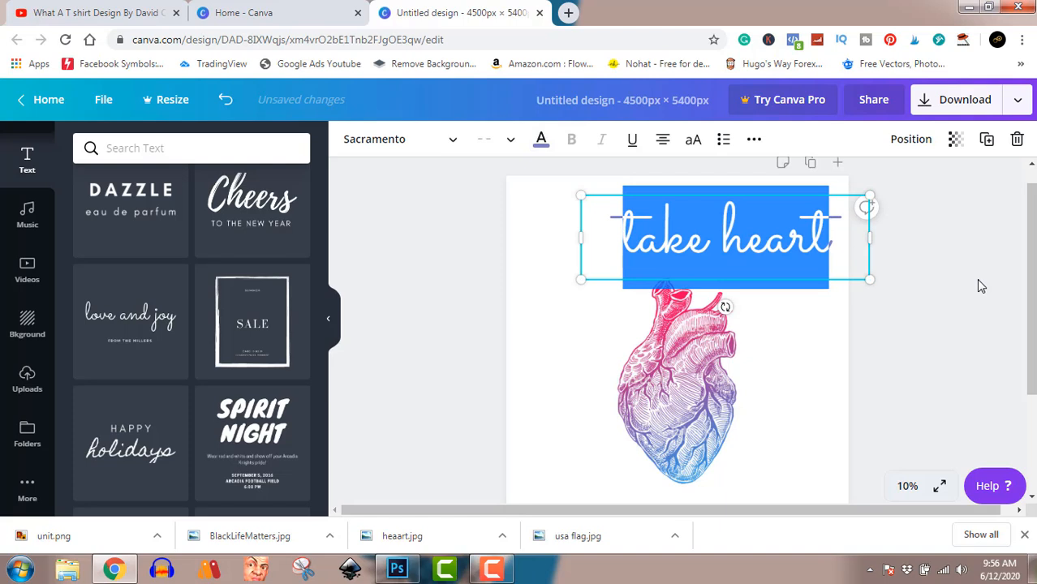
click(976, 278)
drag(797, 245, 743, 231)
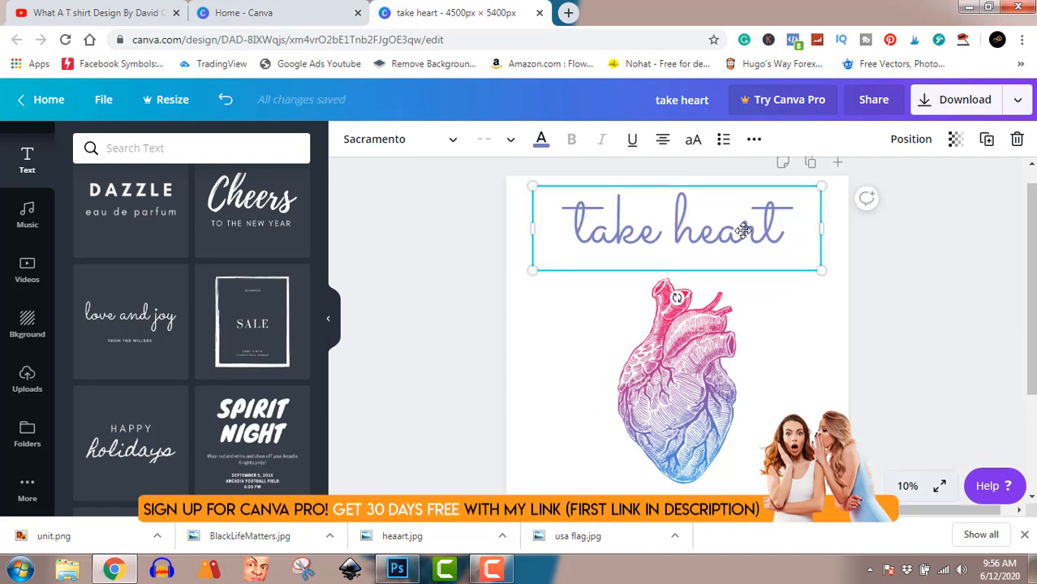
click(902, 347)
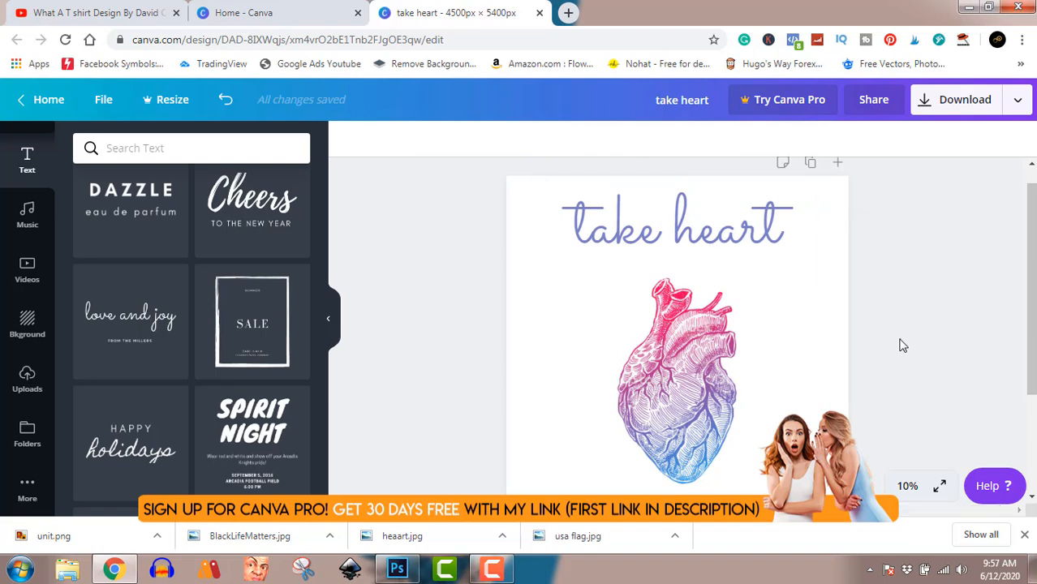
- Download the design as a PNG at 4500 x 5400 px and dismiss the publishing message
click(967, 106)
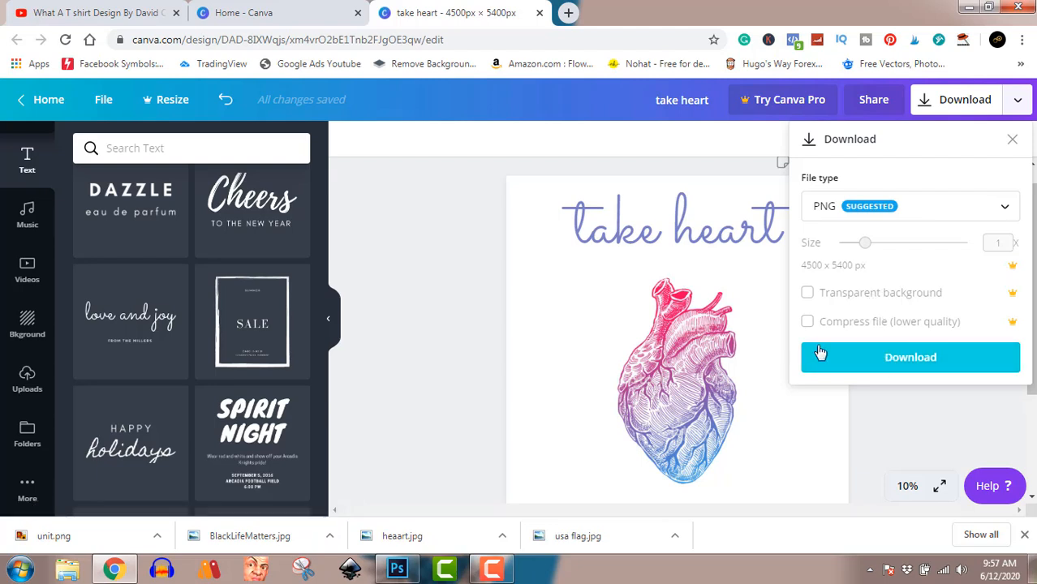
click(912, 358)
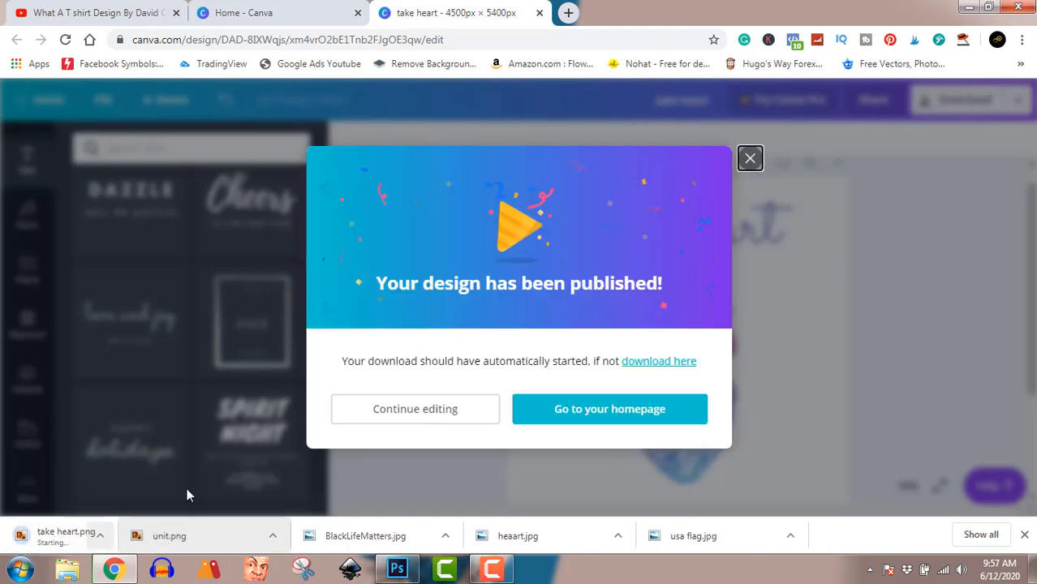
click(749, 158)
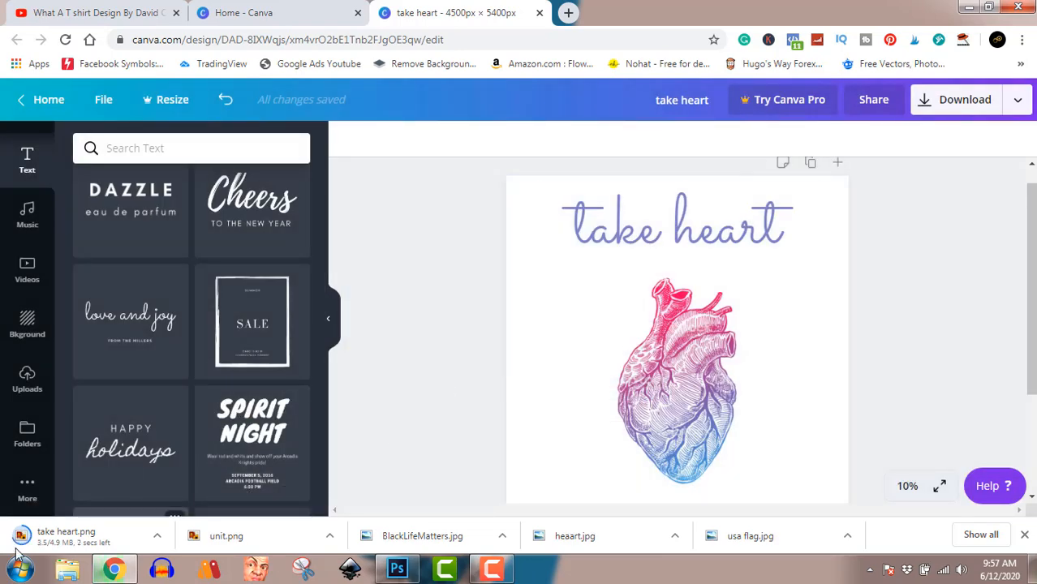
- Show the downloaded take heart.png in its folder, view it in Windows Photo Viewer and close the viewer
click(156, 536)
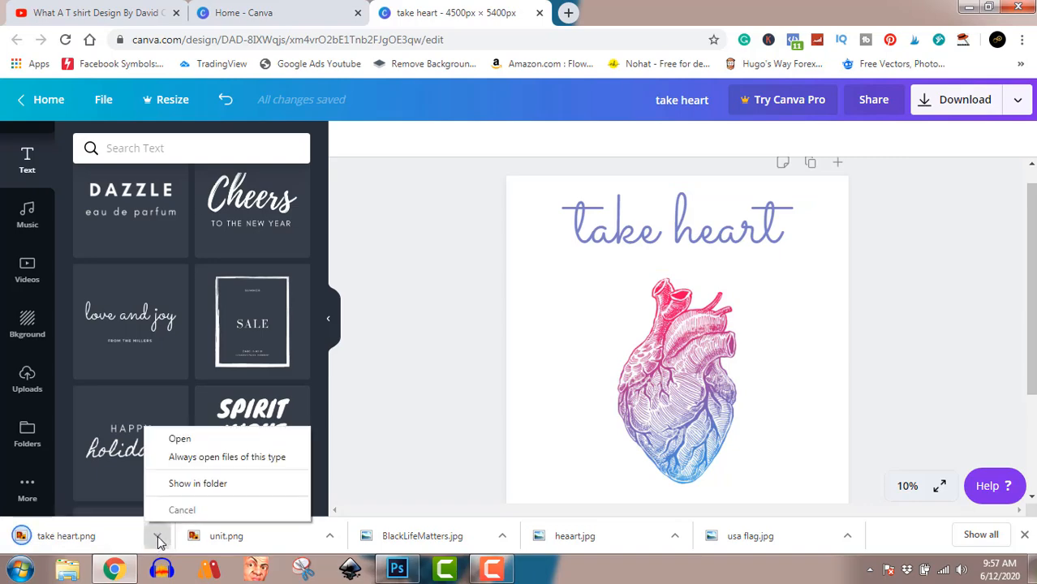
click(215, 485)
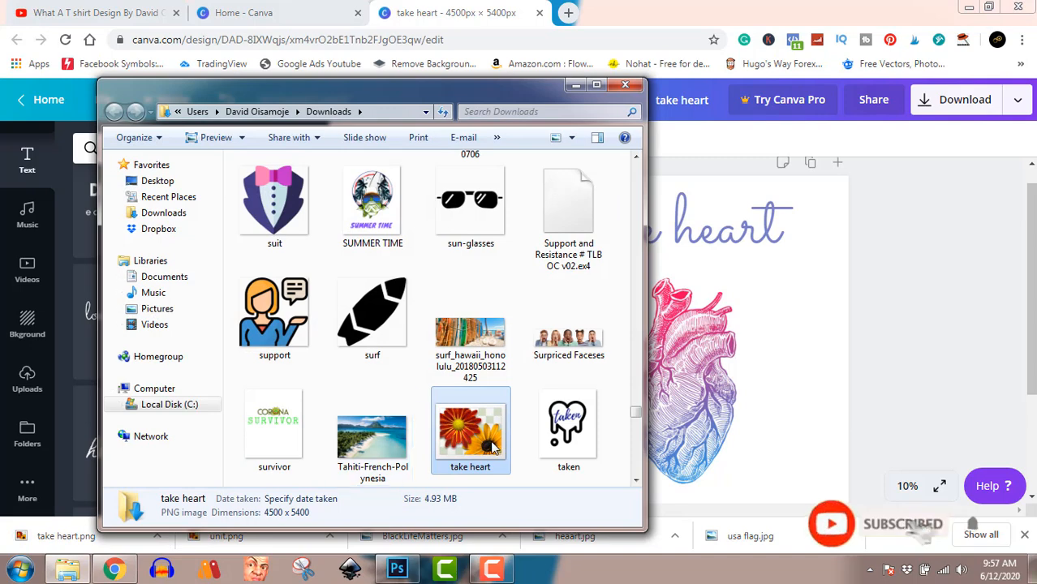
double_click(461, 423)
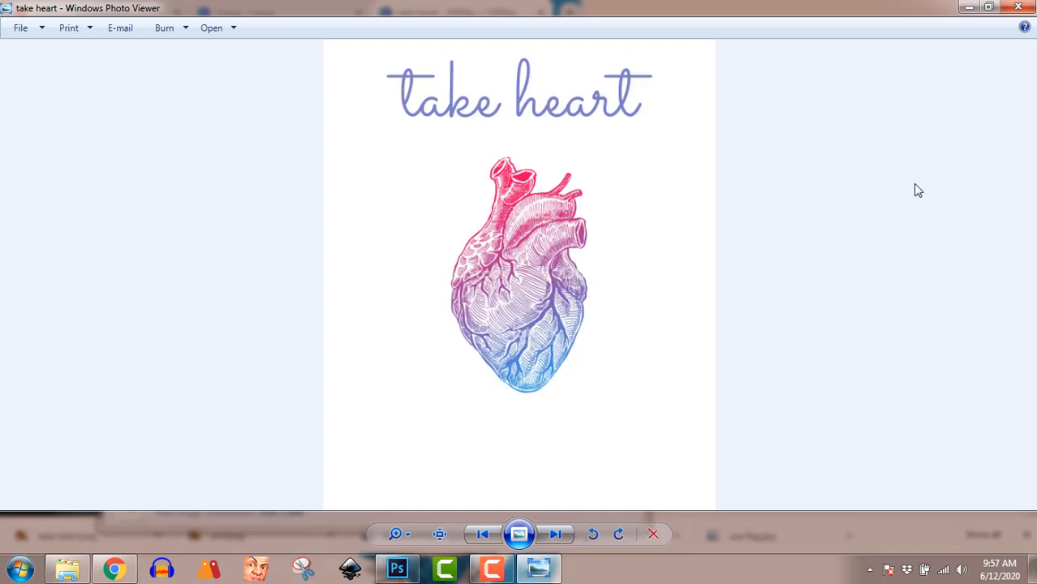
click(1017, 9)
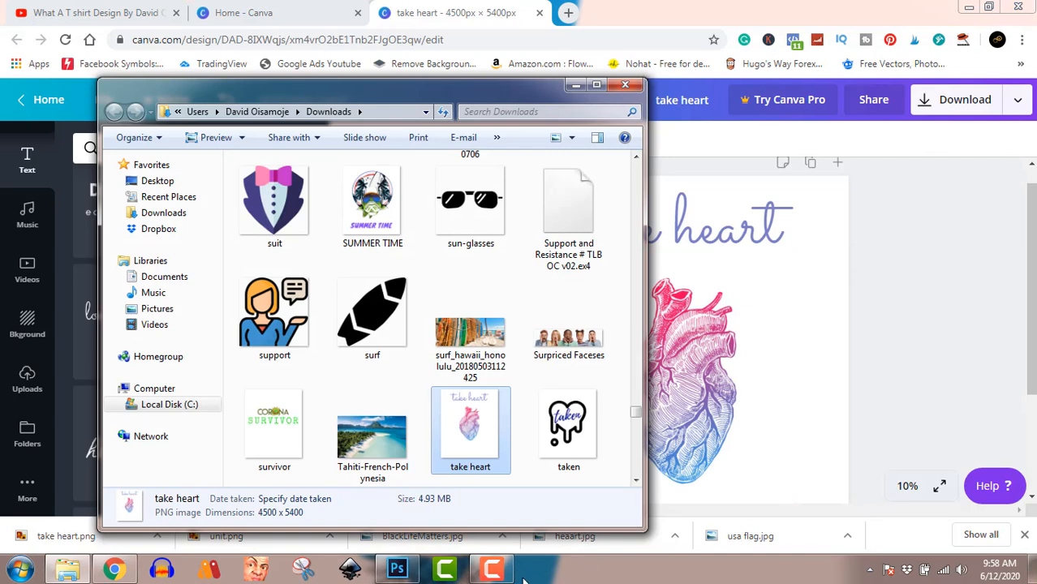
mouse_move(500, 577)
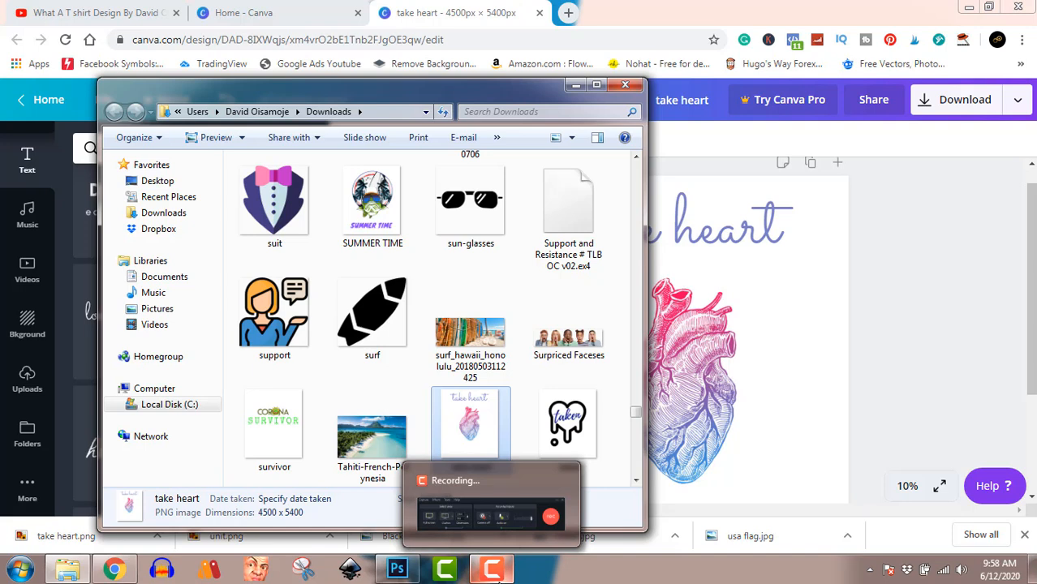
click(500, 574)
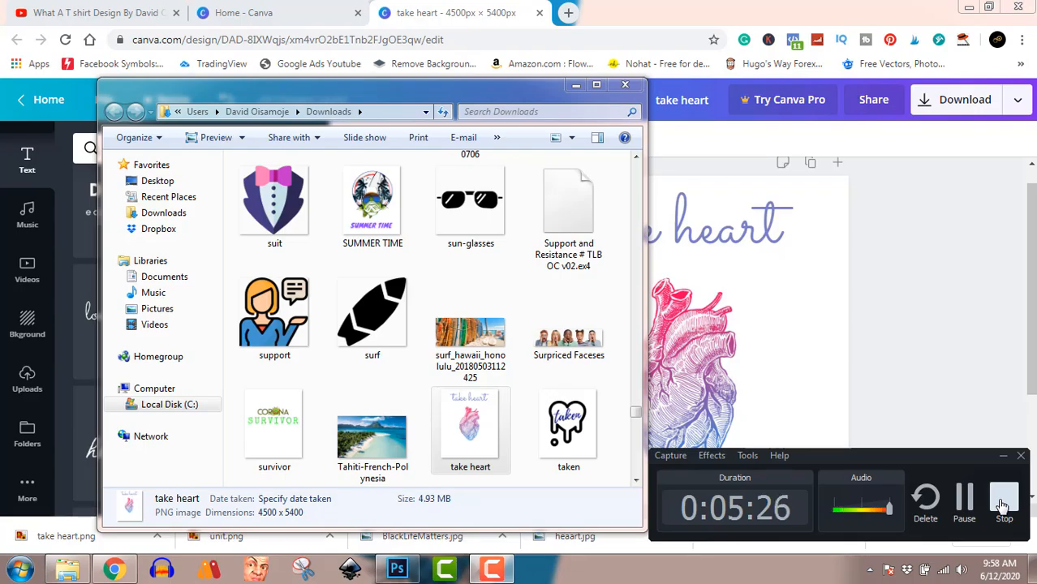
click(1003, 504)
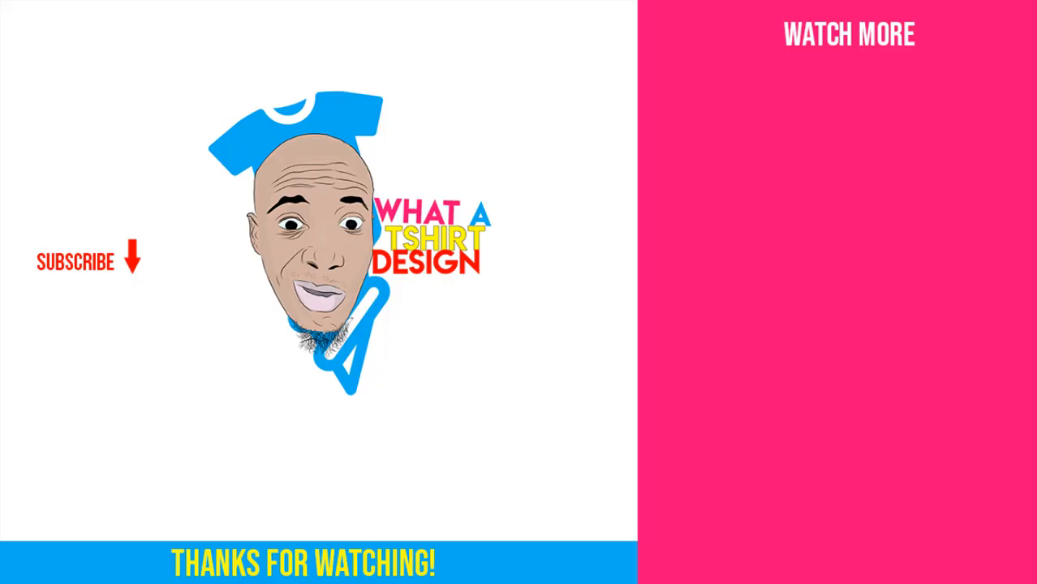